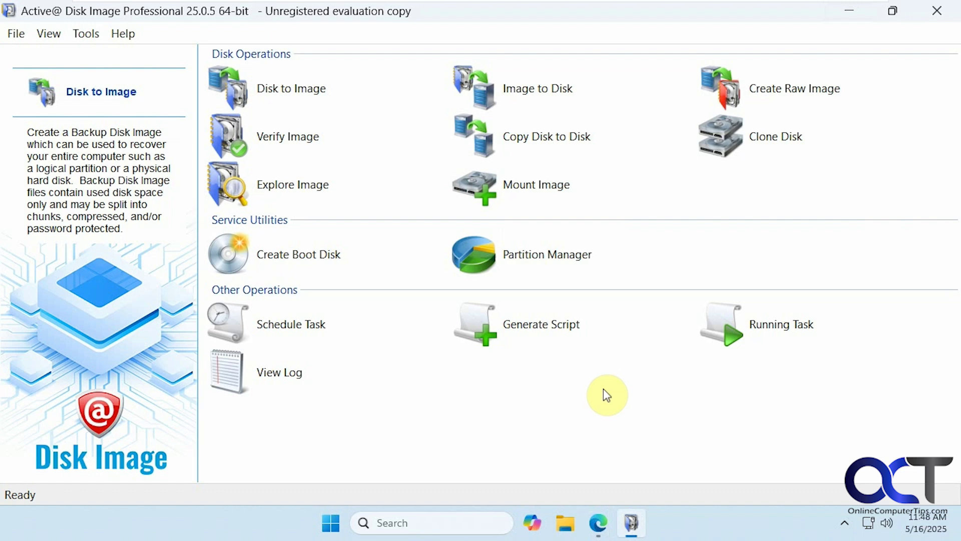
Visit the Disk Image download page, then review the disks in Disk Management via a 'disk ma' search
{"action": "left_click", "coordinate": [599, 523]}
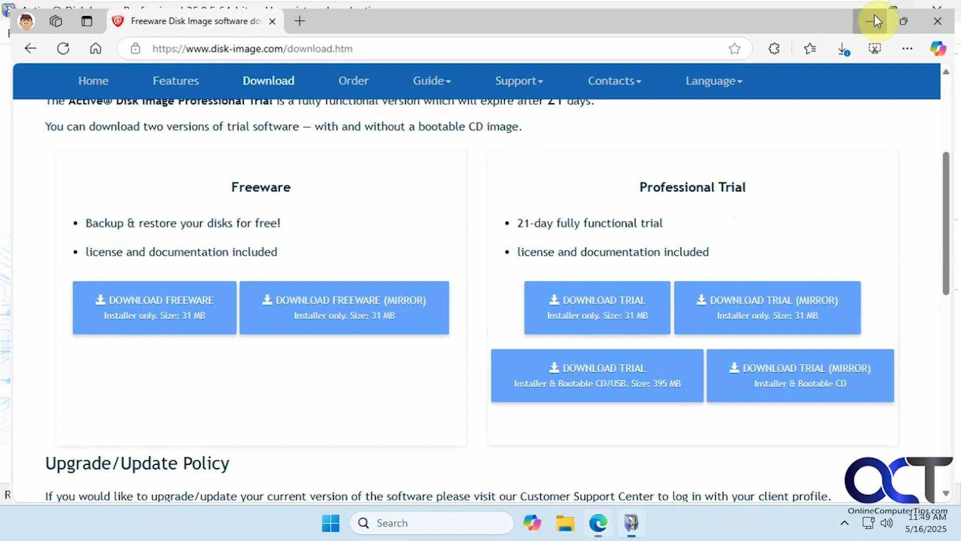
{"action": "left_click", "coordinate": [874, 14]}
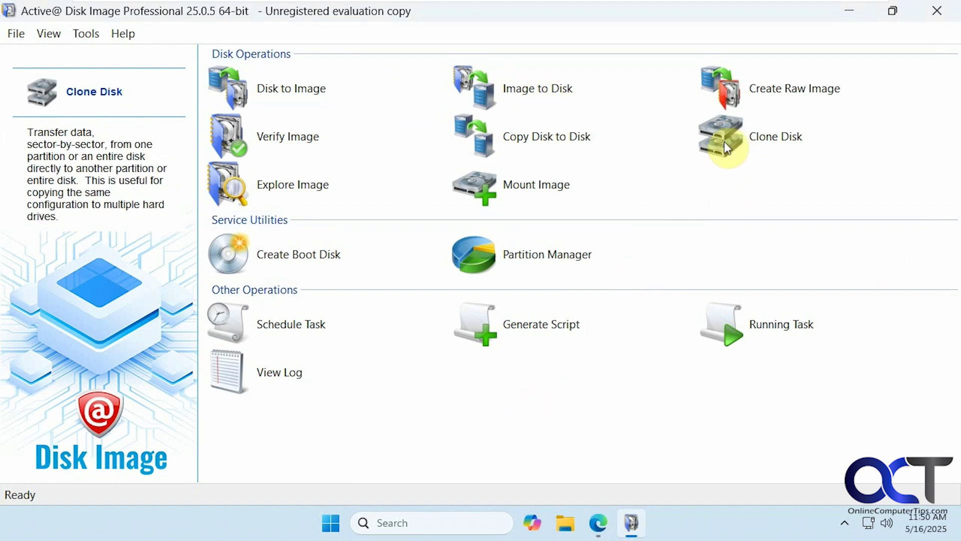
{"action": "left_click", "coordinate": [410, 521]}
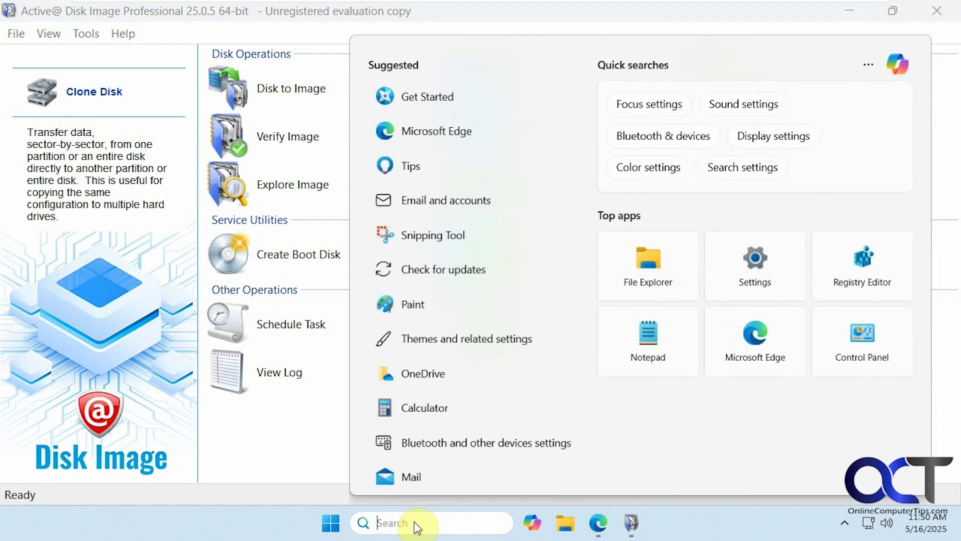
{"action": "type", "text": "disk ma"}
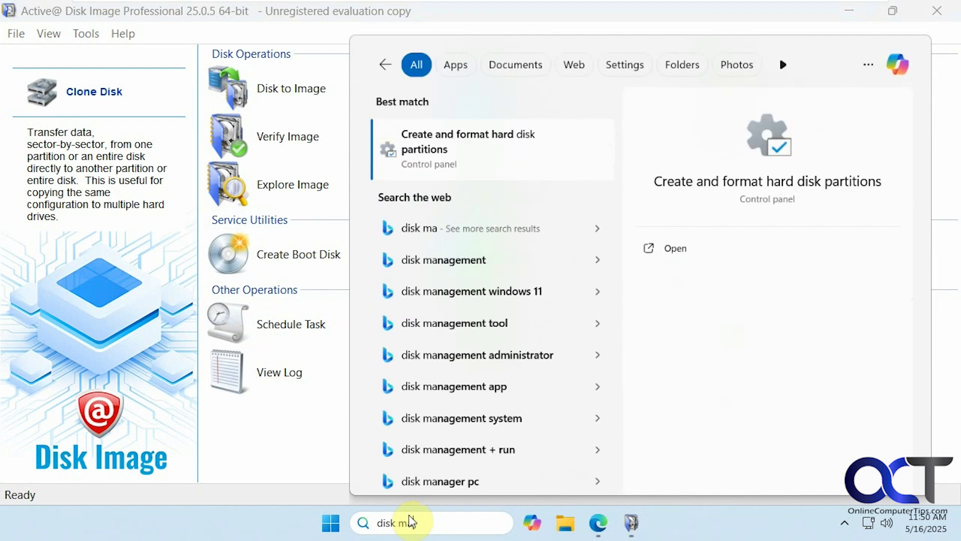
{"action": "left_click", "coordinate": [453, 150]}
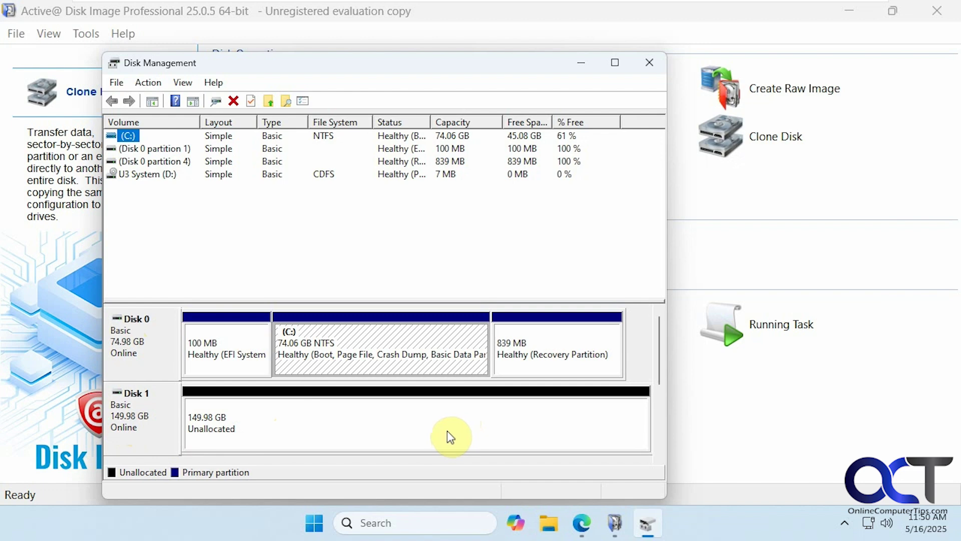
{"action": "left_click", "coordinate": [649, 65]}
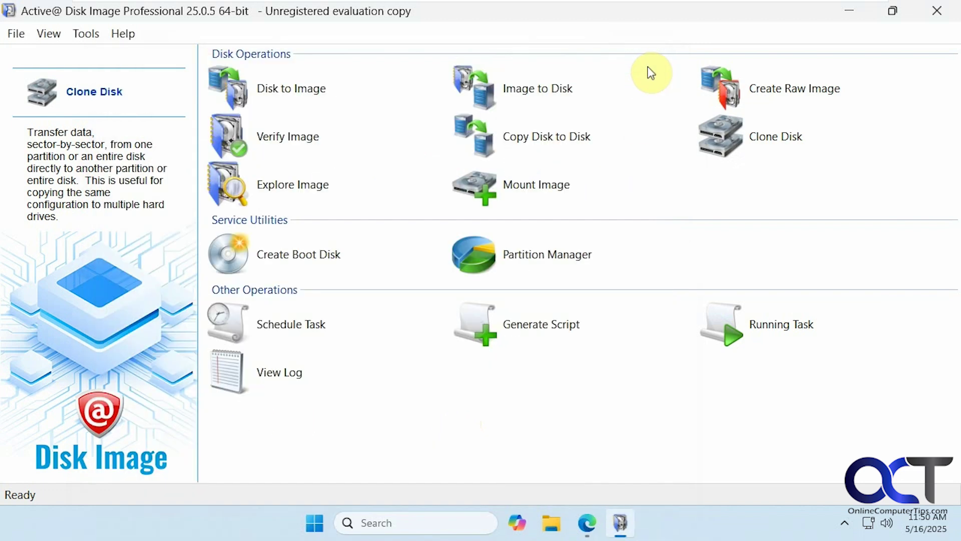
Start a Clone Disk job with Disk 0 (GPT) as source and Disk 1 (GPT) as destination
{"action": "left_click", "coordinate": [766, 143]}
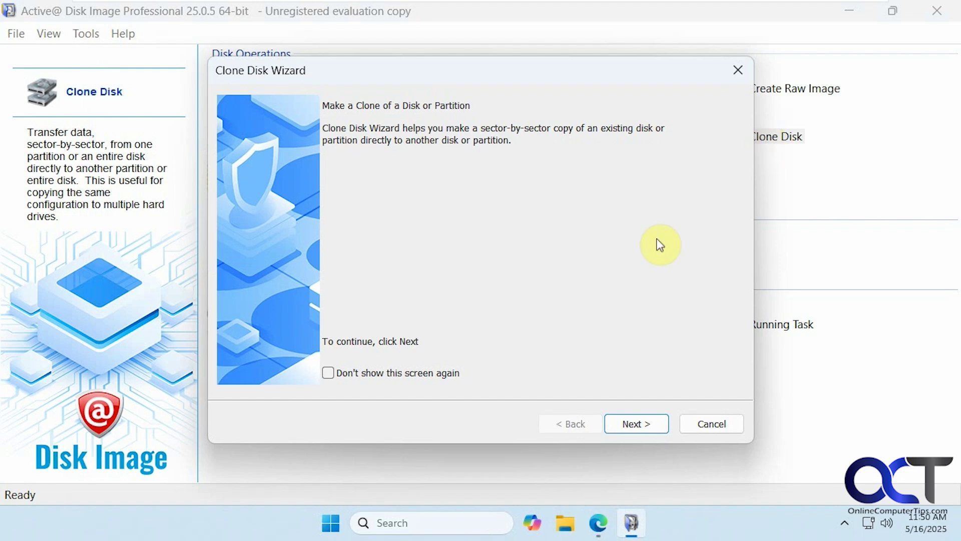
{"action": "left_click", "coordinate": [636, 426]}
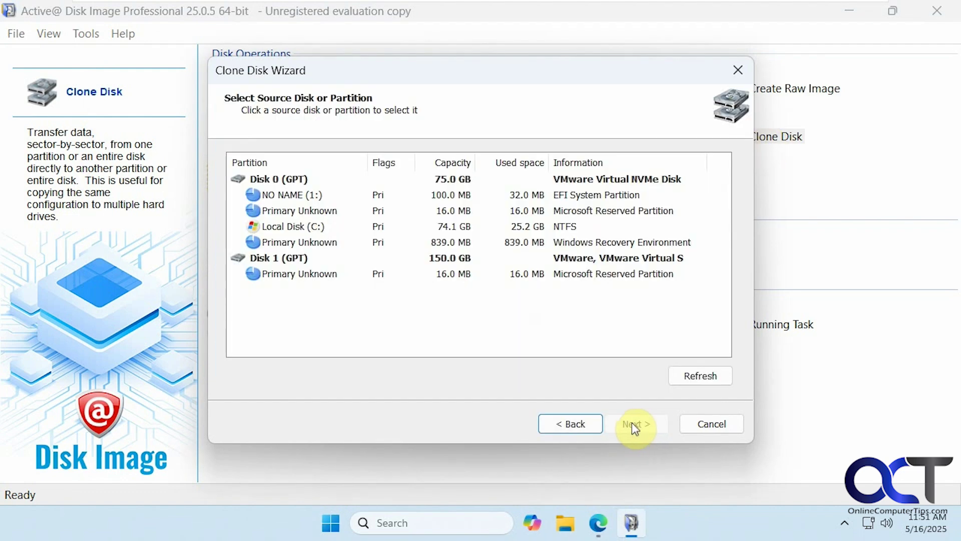
{"action": "left_click", "coordinate": [275, 180]}
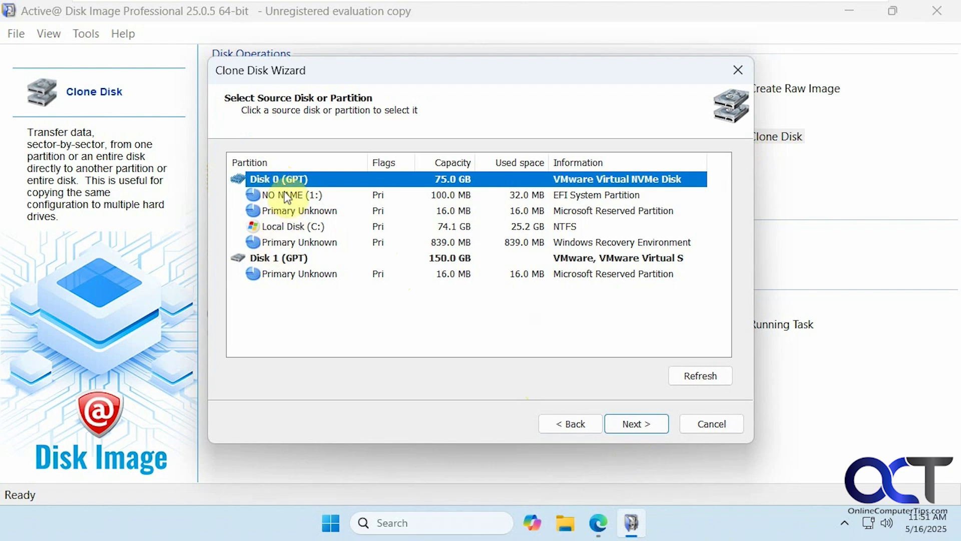
{"action": "left_click", "coordinate": [637, 423]}
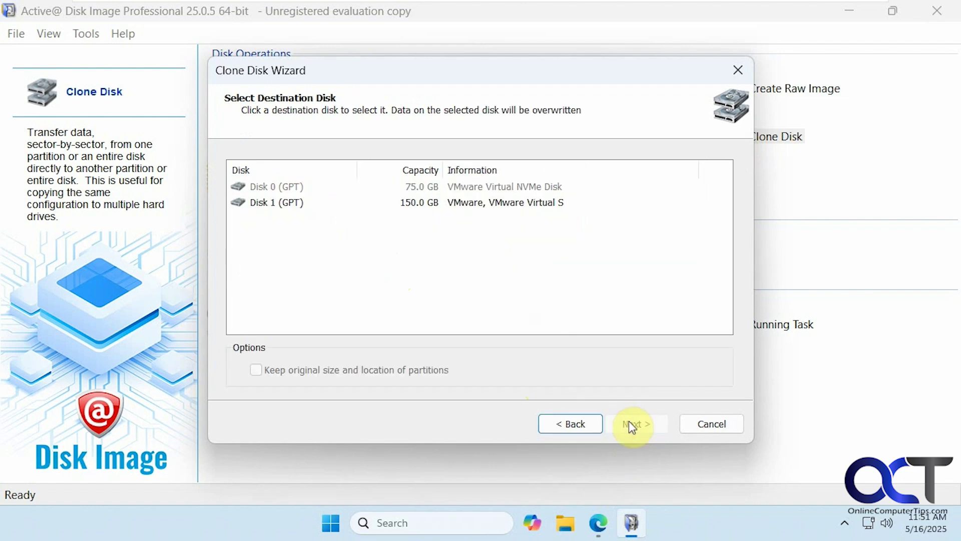
{"action": "left_click", "coordinate": [270, 204]}
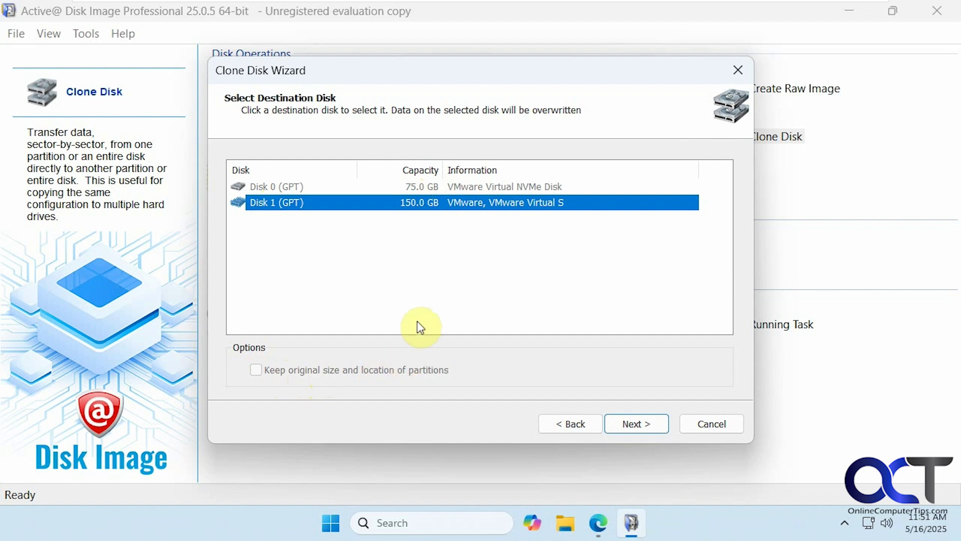
{"action": "left_click", "coordinate": [627, 421]}
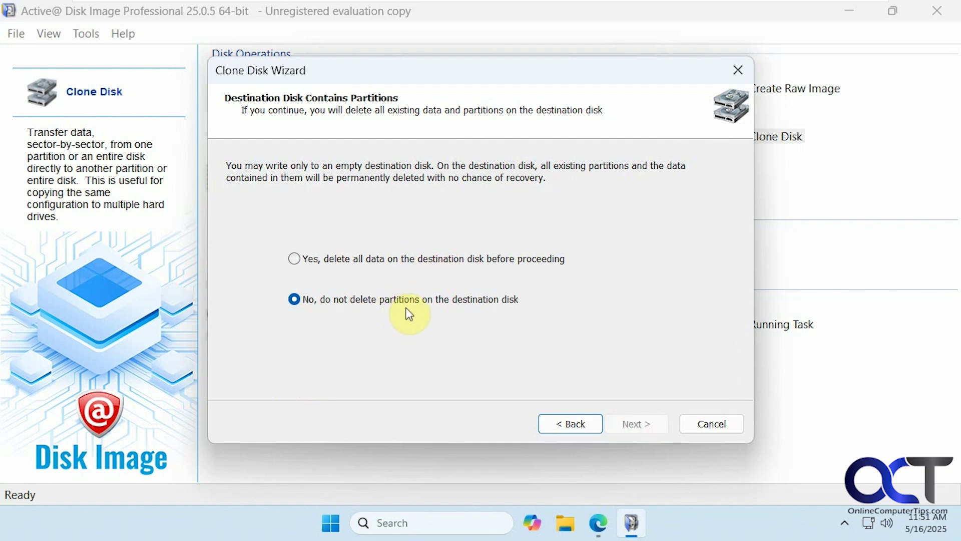
Agree to delete all data on destination Disk 1 and continue to the operation summary
{"action": "left_click", "coordinate": [342, 267]}
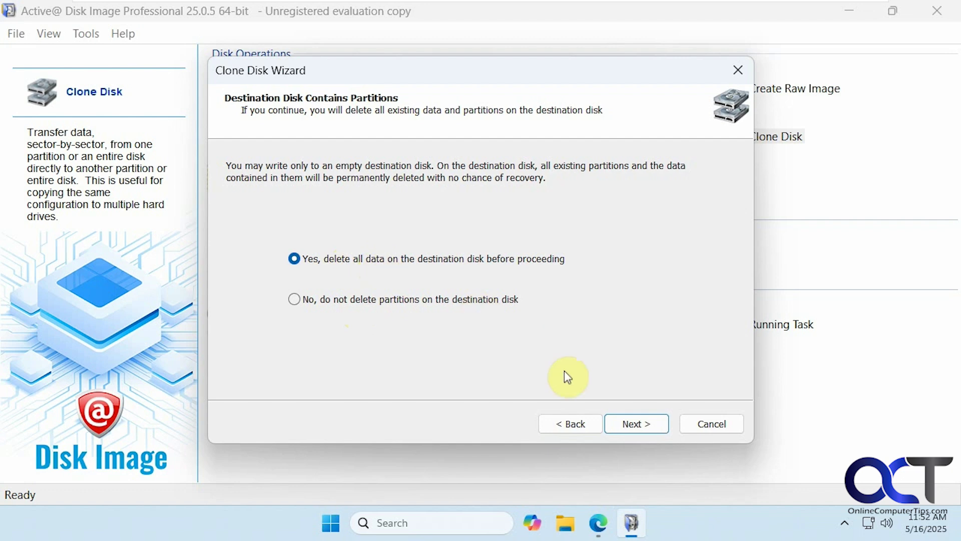
{"action": "left_click", "coordinate": [626, 423]}
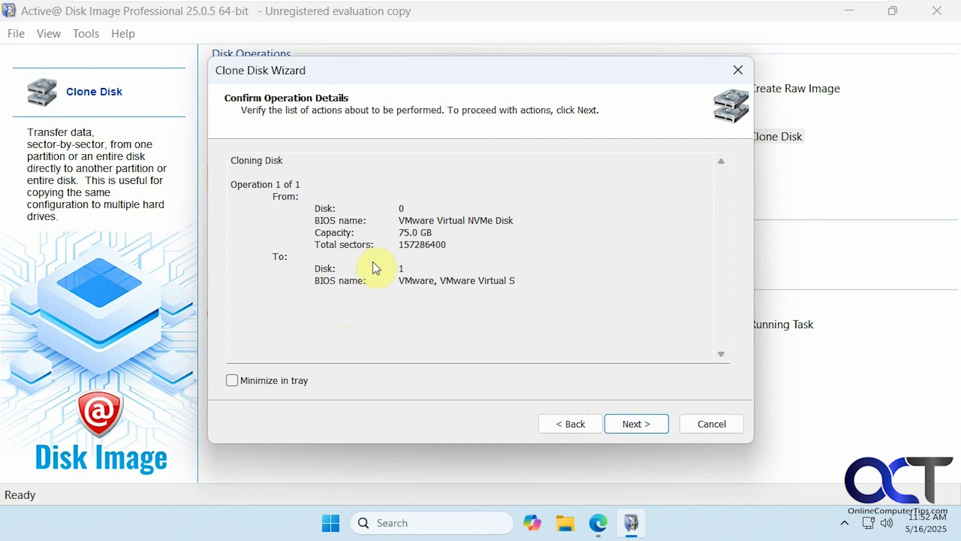
Run the Disk 0 to Disk 1 clone and close the wizard once it succeeds
{"action": "left_click", "coordinate": [619, 422]}
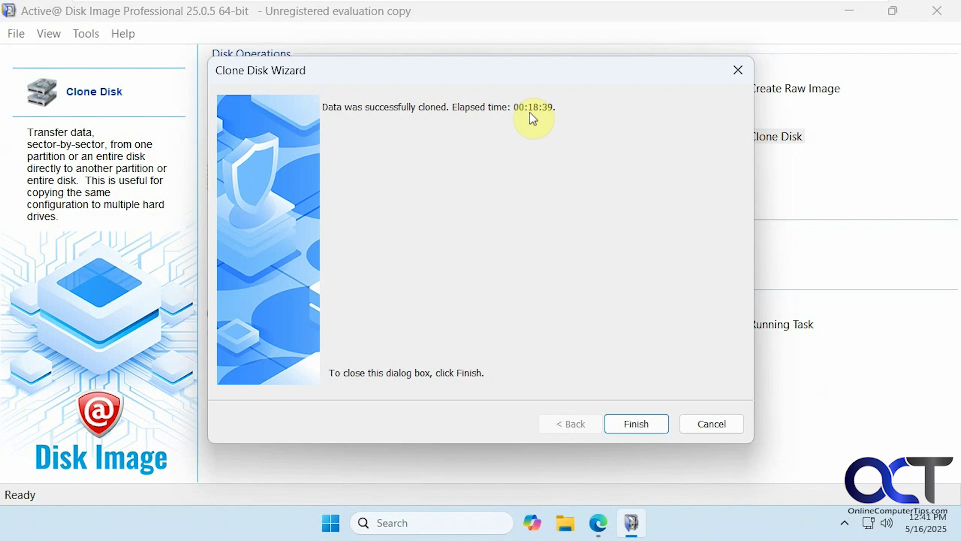
{"action": "left_click", "coordinate": [633, 416]}
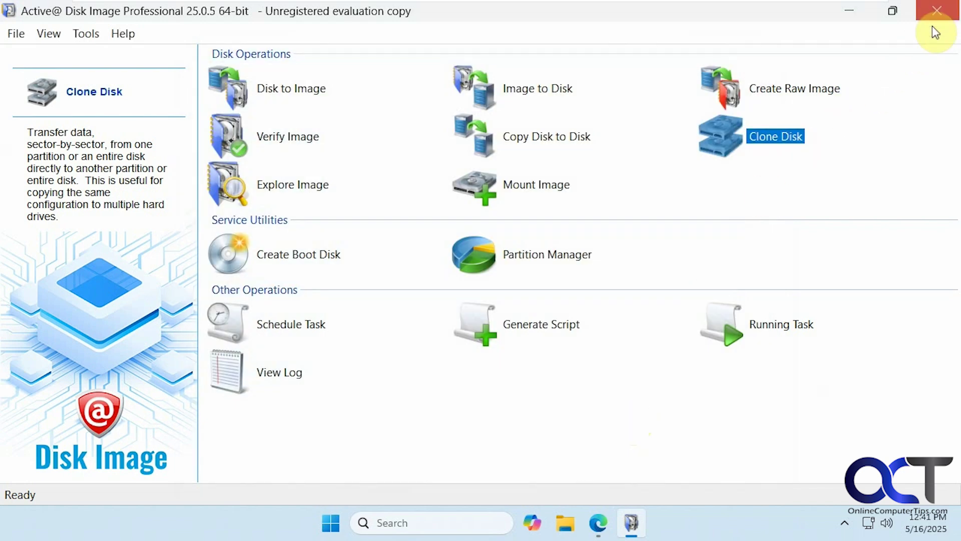
Close Disk Image and open Disk Management to inspect Disk 1's cloned partitions and 75.00 GB unallocated
{"action": "left_click", "coordinate": [937, 10]}
{"action": "left_click", "coordinate": [464, 521]}
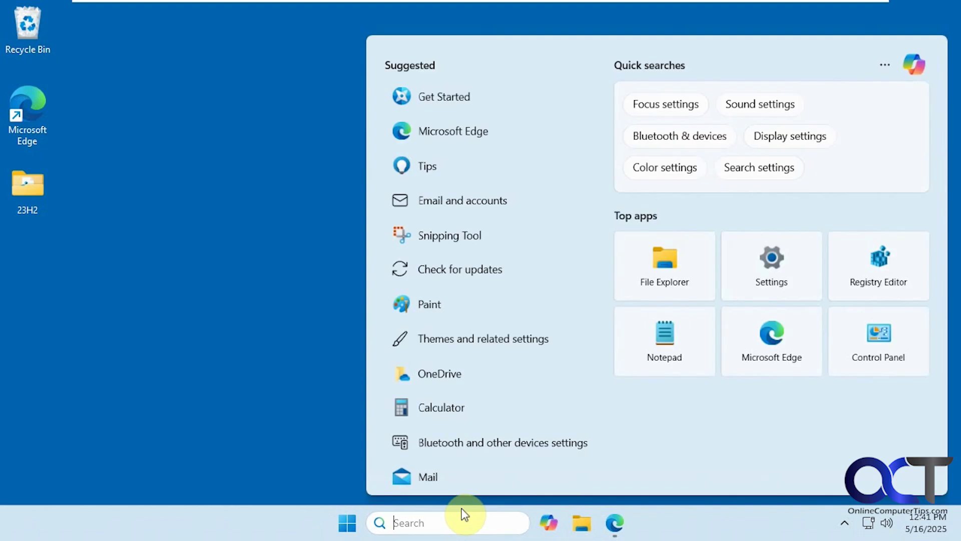
{"action": "type", "text": "disk ma"}
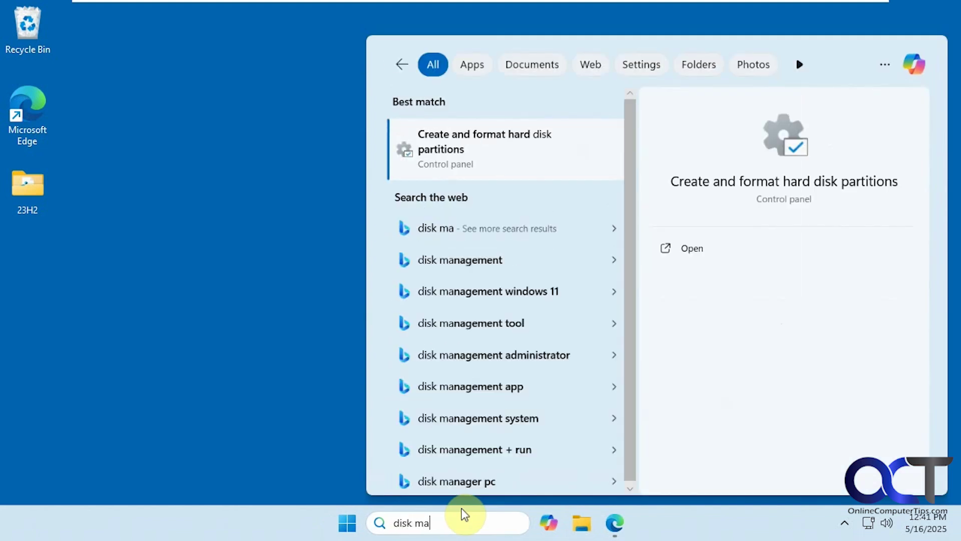
{"action": "left_click", "coordinate": [458, 156]}
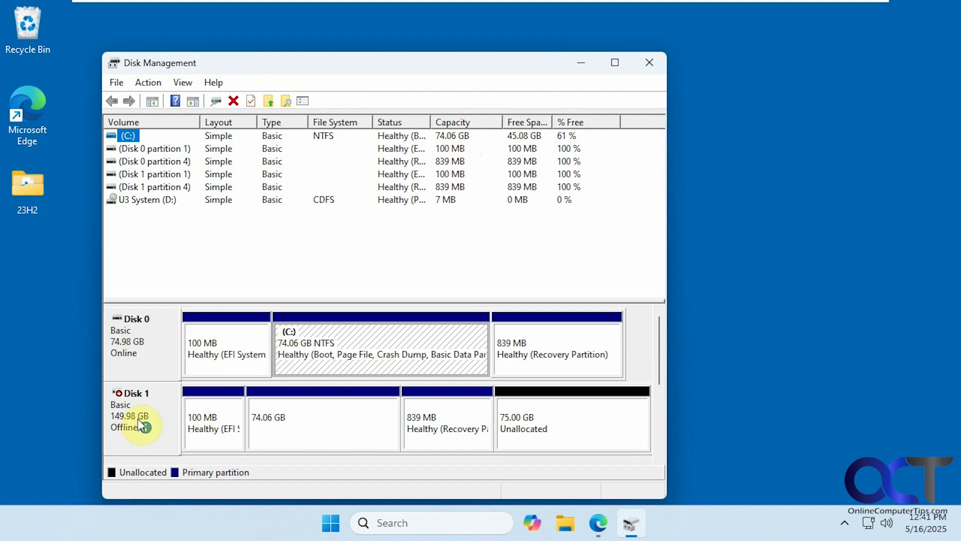
{"action": "mouse_move", "coordinate": [141, 421]}
Close Disk Management and the Edge browser, ignoring its pending download
{"action": "left_click", "coordinate": [649, 62]}
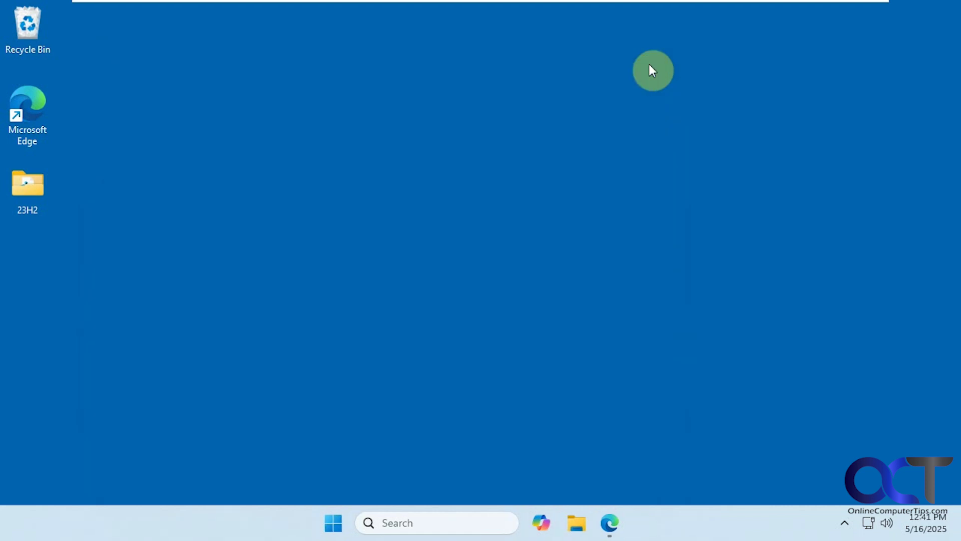
{"action": "right_click", "coordinate": [615, 522]}
{"action": "left_click", "coordinate": [532, 493]}
{"action": "left_click", "coordinate": [312, 98]}
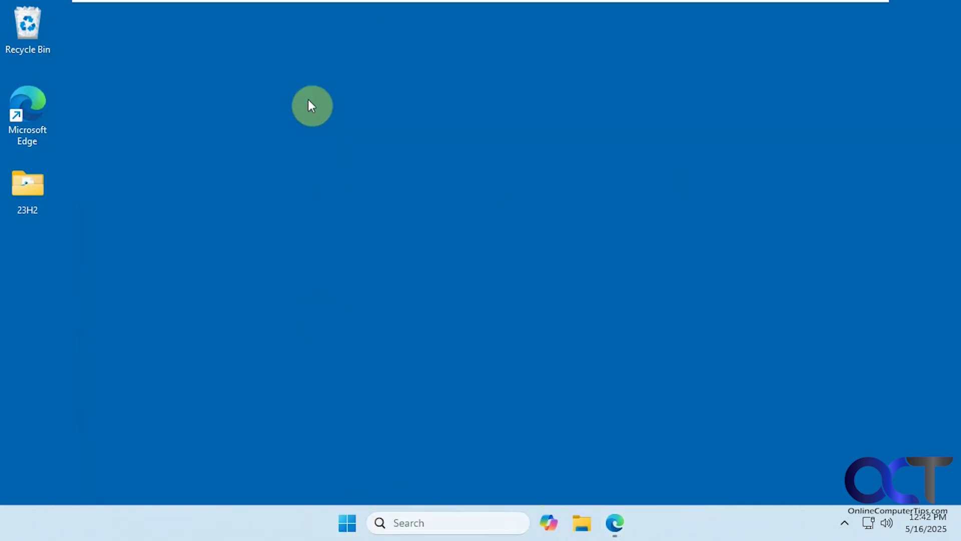
Shut down the computer, then sign back in with the account PIN after restart
{"action": "left_click", "coordinate": [348, 524]}
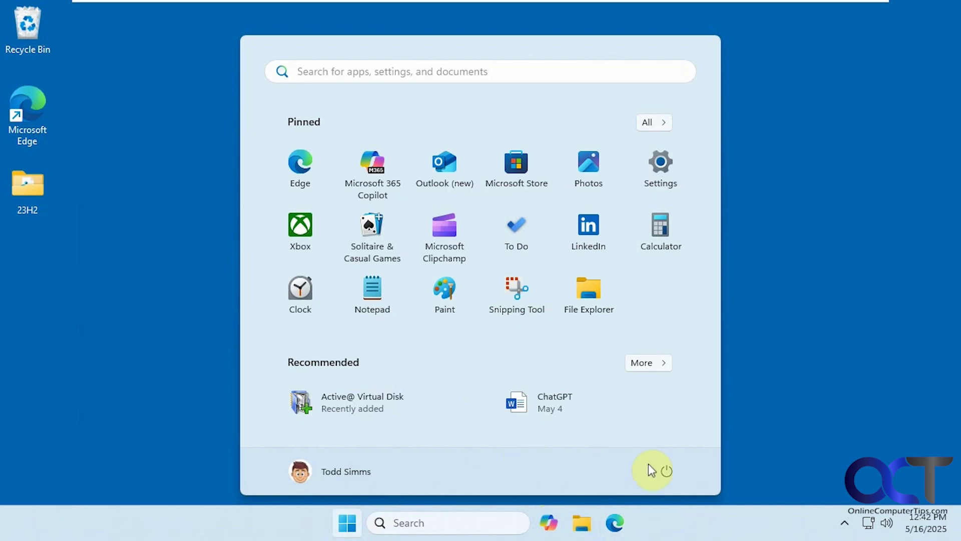
{"action": "left_click", "coordinate": [668, 471]}
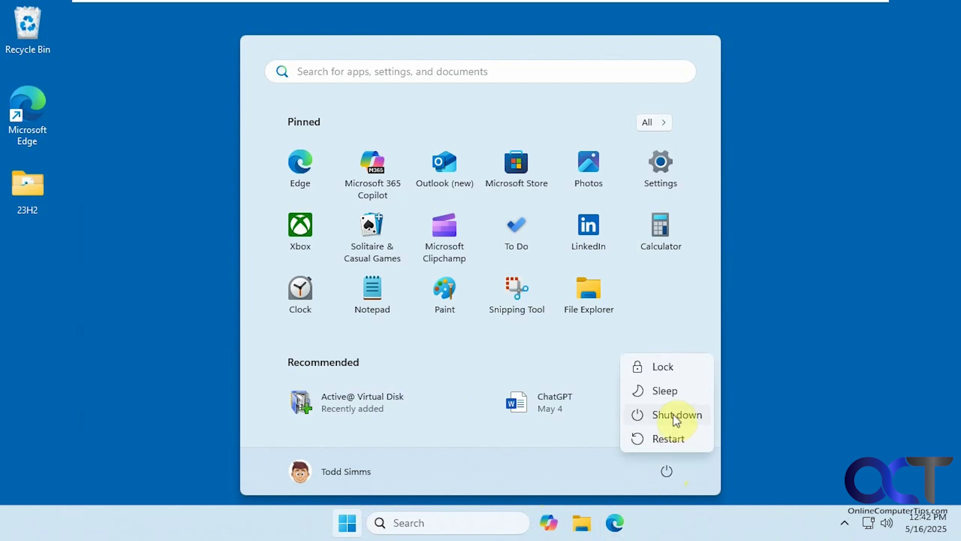
{"action": "left_click", "coordinate": [676, 415]}
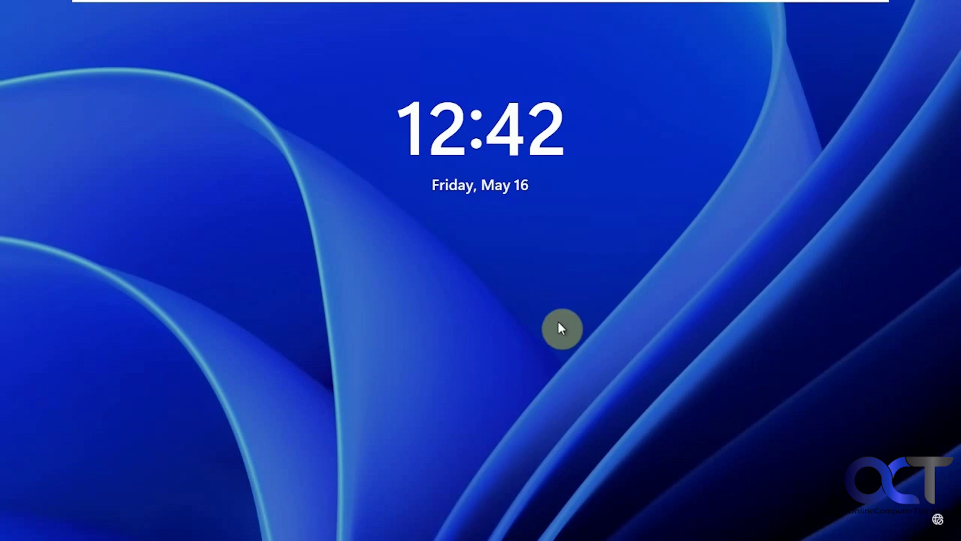
{"action": "left_click", "coordinate": [533, 324]}
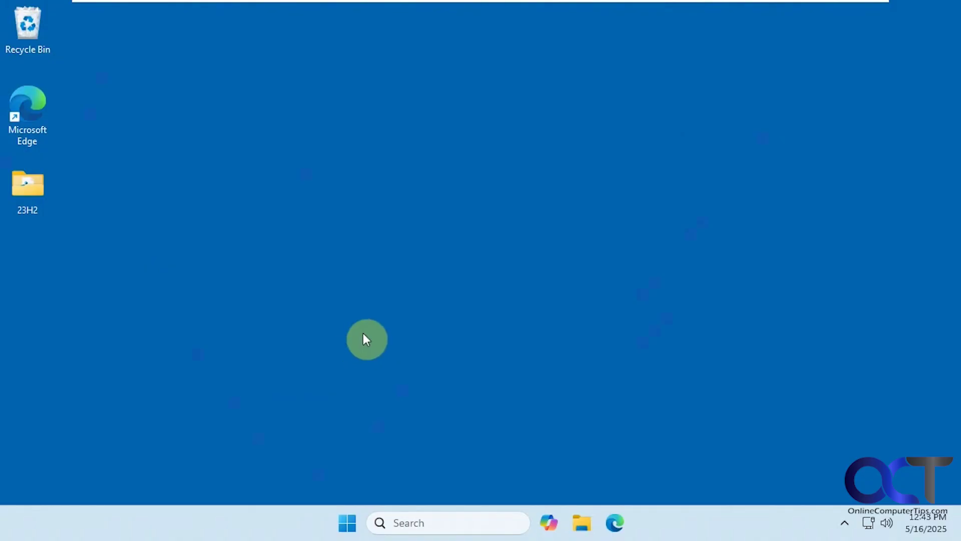
Reopen Disk Management, check Extend Volume availability for C:, and select the 839 MB recovery partition
{"action": "left_click", "coordinate": [421, 523]}
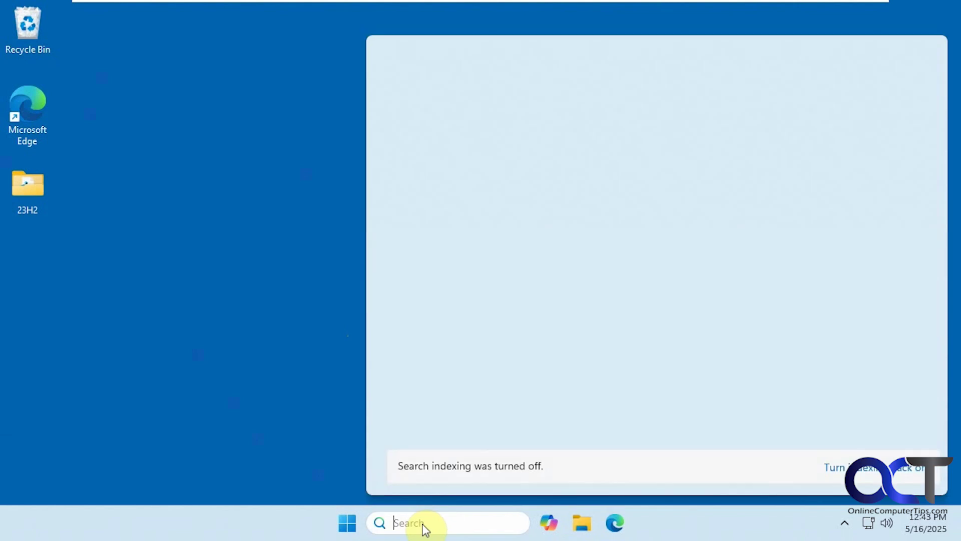
{"action": "type", "text": "disk m"}
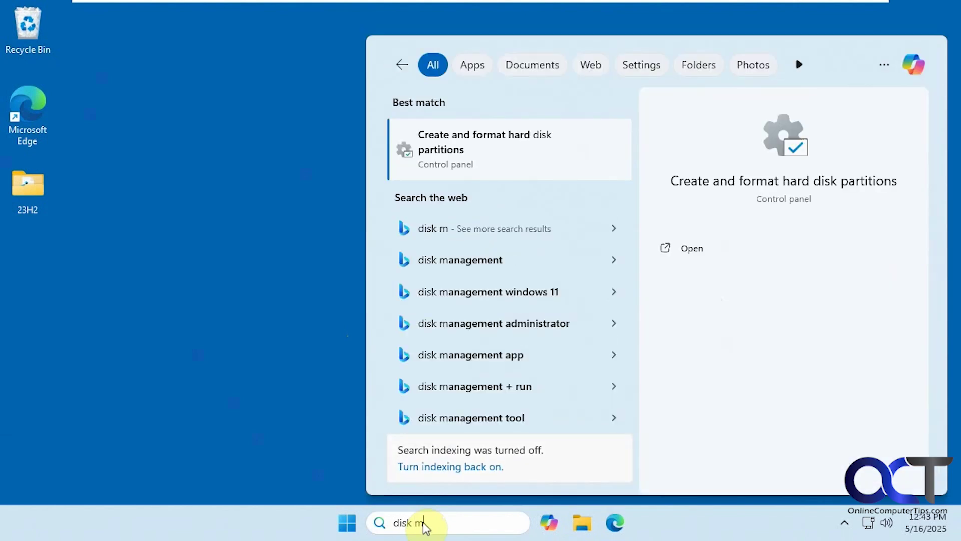
{"action": "left_click", "coordinate": [455, 163]}
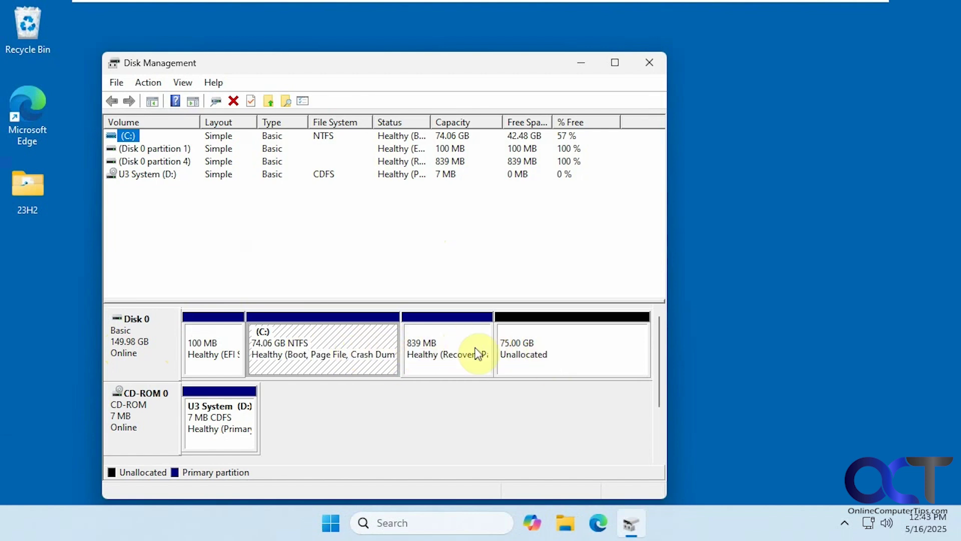
{"action": "right_click", "coordinate": [360, 343]}
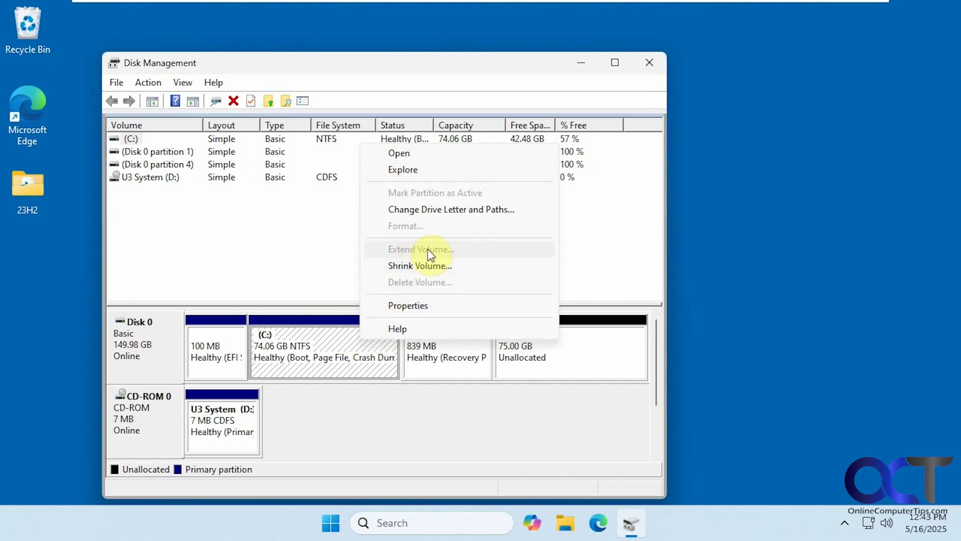
{"action": "left_click", "coordinate": [437, 368]}
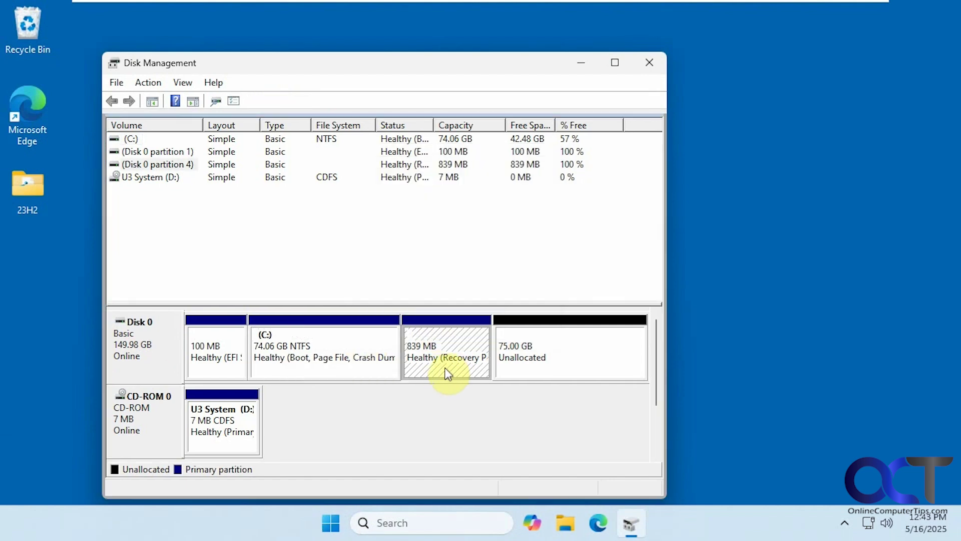
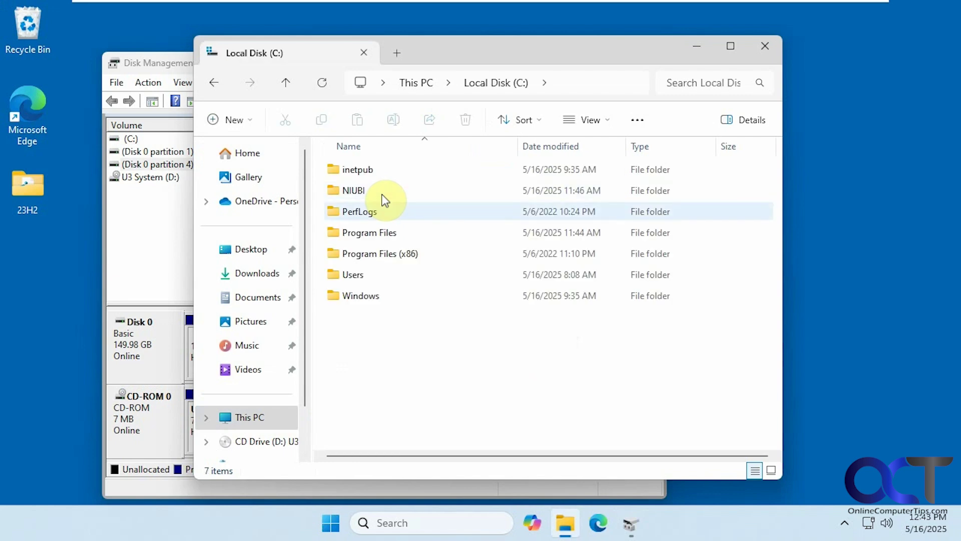
Run npe.exe from the NIUBI folder on C: and approve the User Account Control prompt
{"action": "double_click", "coordinate": [359, 191]}
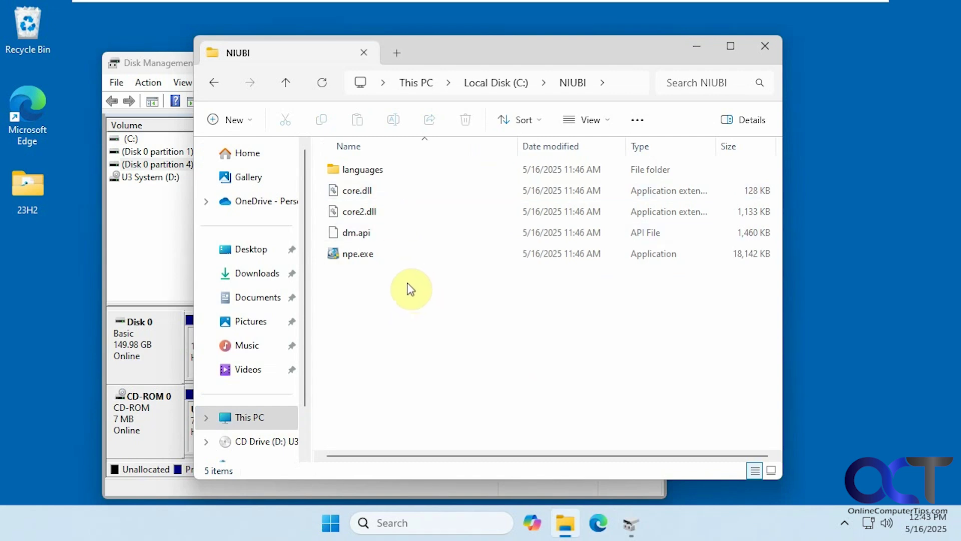
{"action": "double_click", "coordinate": [357, 260]}
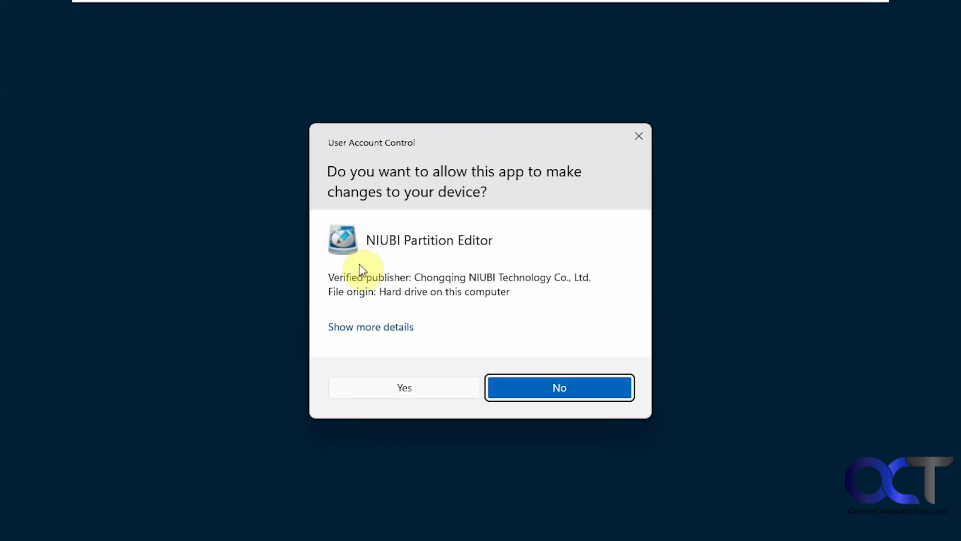
{"action": "left_click", "coordinate": [402, 387]}
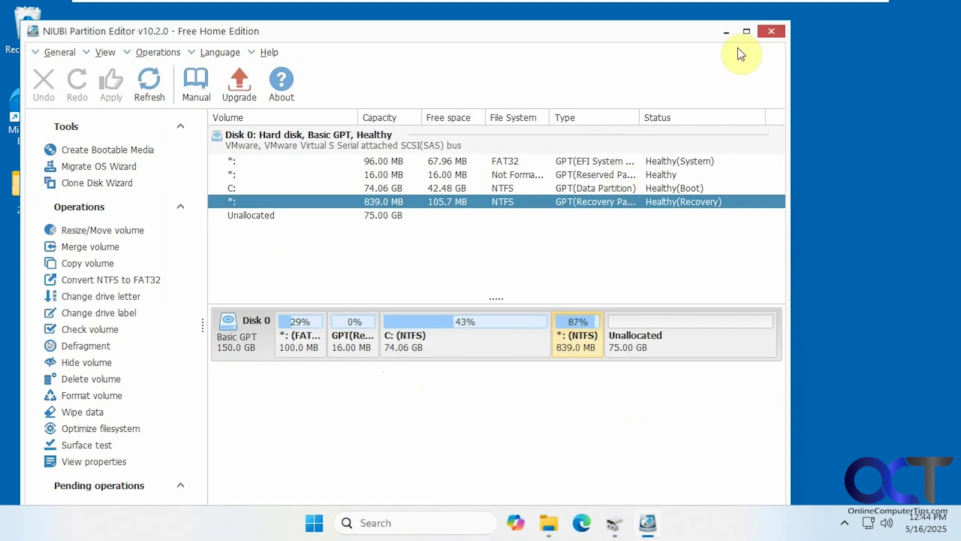
Maximize NIUBI and move the 839 MB recovery partition after the 75 GB unallocated space
{"action": "left_click", "coordinate": [746, 31]}
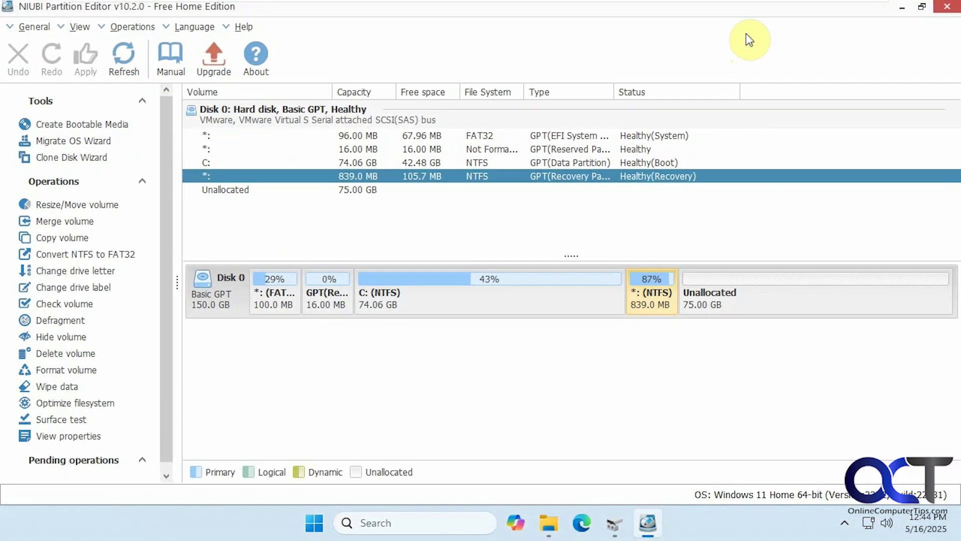
{"action": "right_click", "coordinate": [647, 298]}
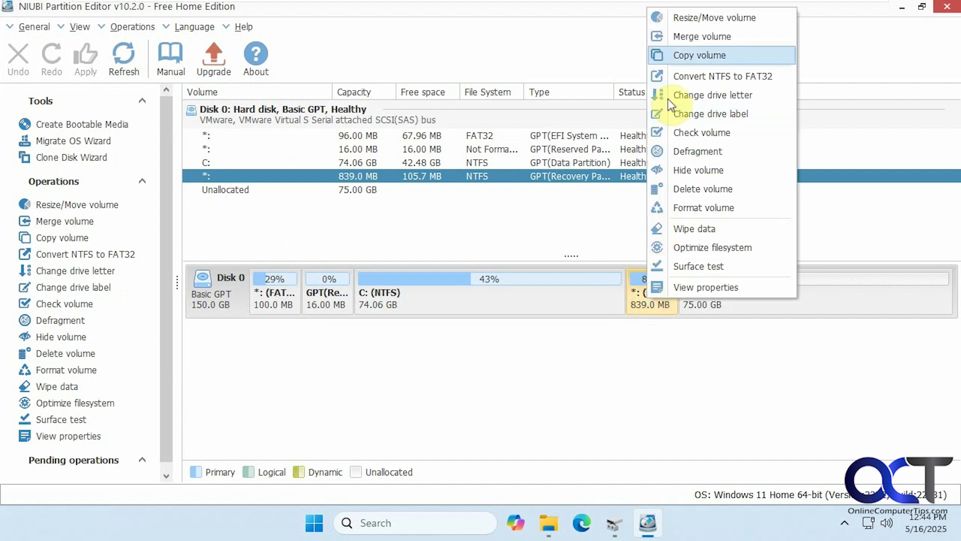
{"action": "left_click", "coordinate": [693, 20]}
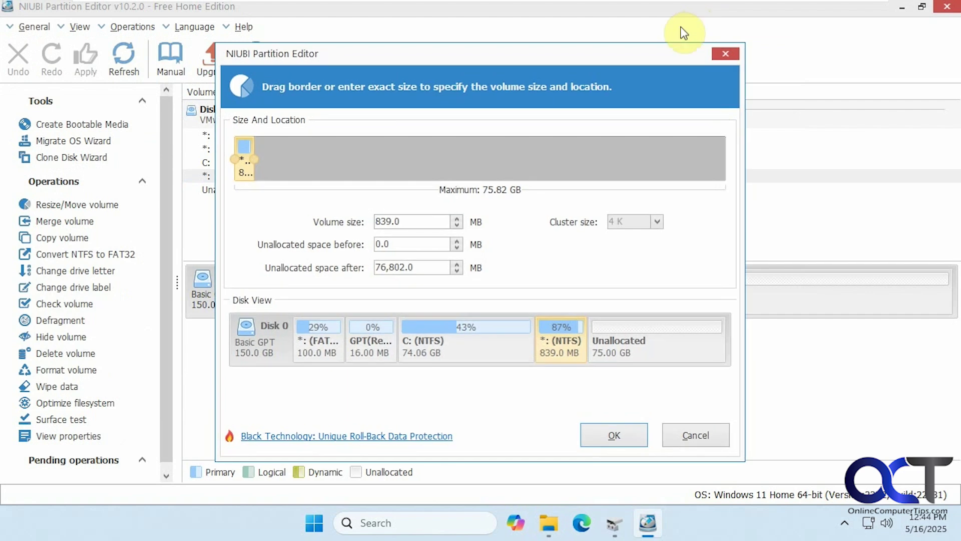
{"action": "left_click_drag", "start_coordinate": [240, 171], "coordinate": [731, 172]}
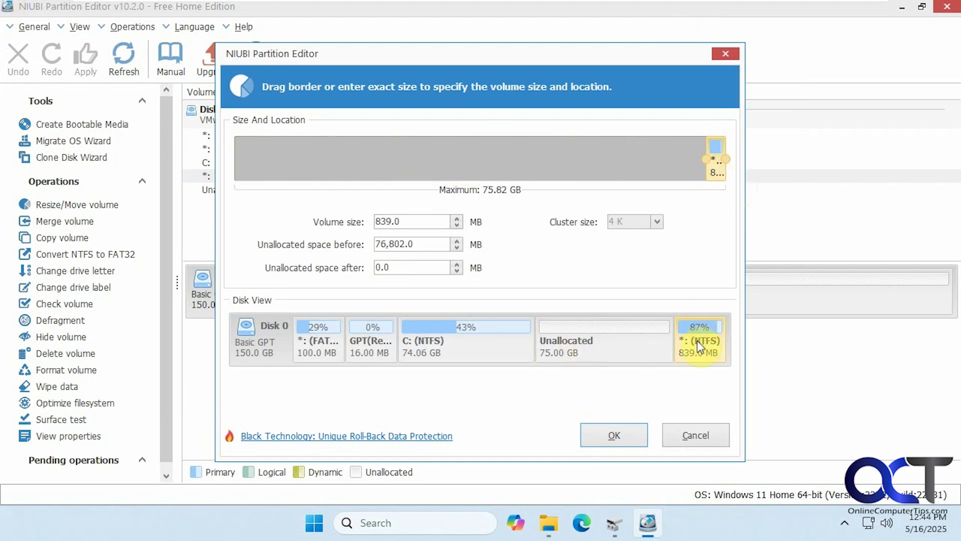
{"action": "left_click", "coordinate": [609, 444]}
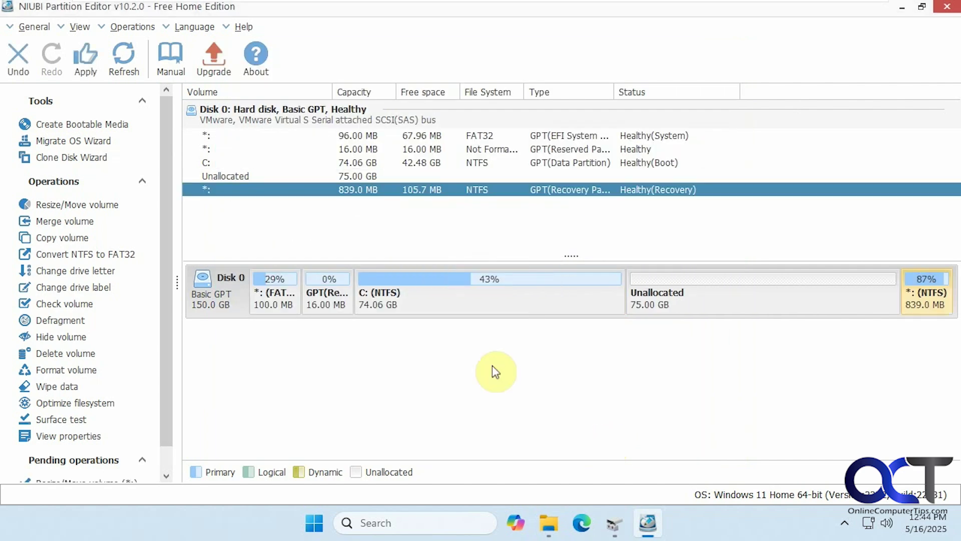
Apply the pending recovery partition move and confirm it through to completion
{"action": "left_click", "coordinate": [84, 59]}
{"action": "left_click", "coordinate": [508, 302]}
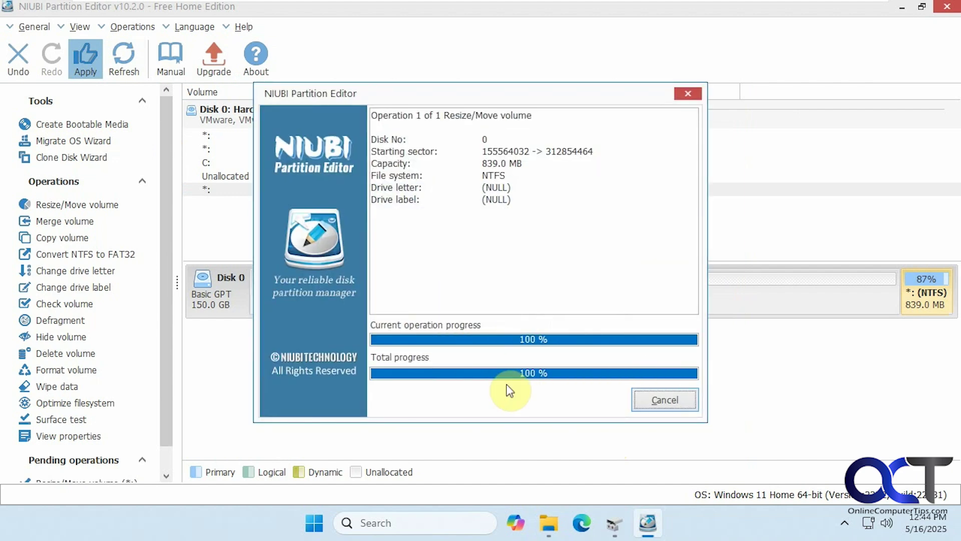
{"action": "left_click", "coordinate": [484, 279]}
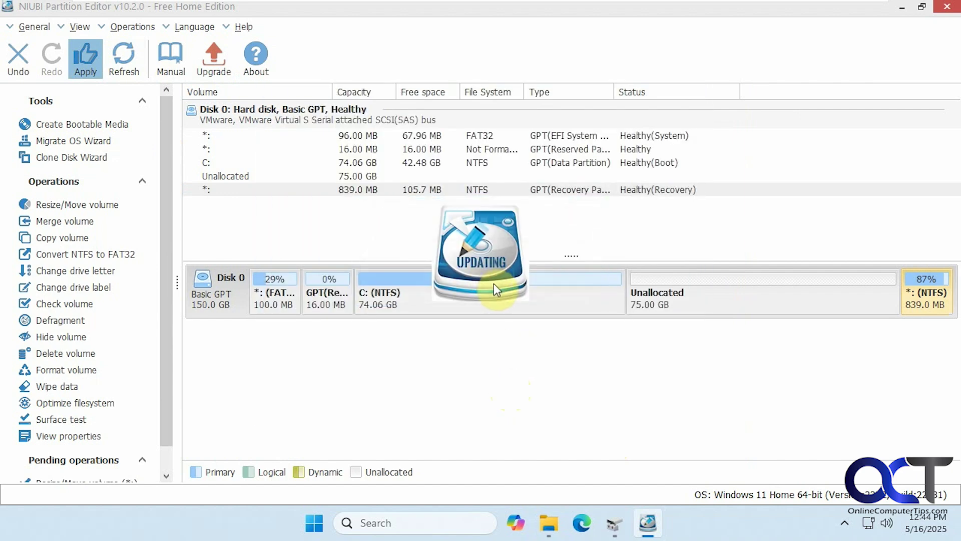
Minimize NIUBI Partition Editor and File Explorer to bring Disk Management back into view
{"action": "right_click", "coordinate": [517, 290]}
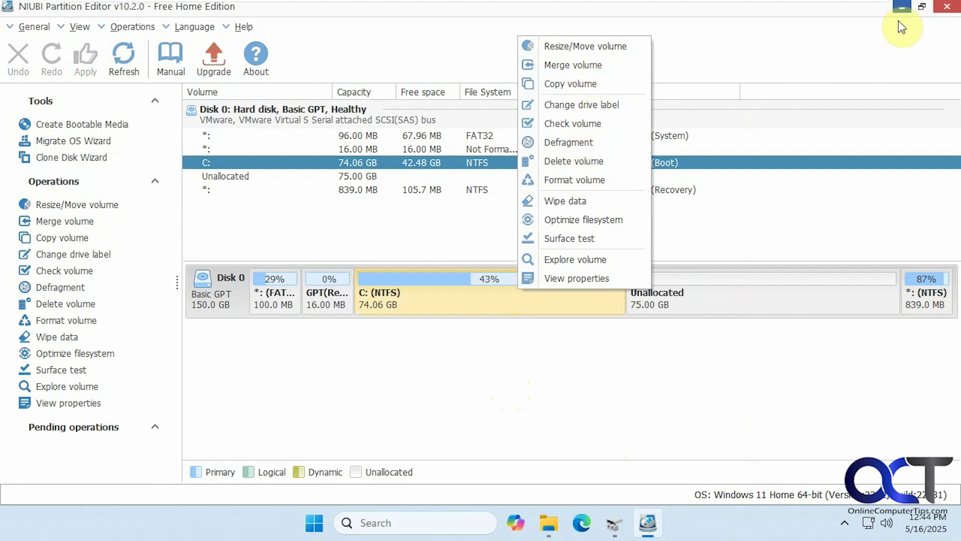
{"action": "double_click", "coordinate": [897, 4]}
{"action": "left_click", "coordinate": [809, 159]}
{"action": "left_click", "coordinate": [696, 45]}
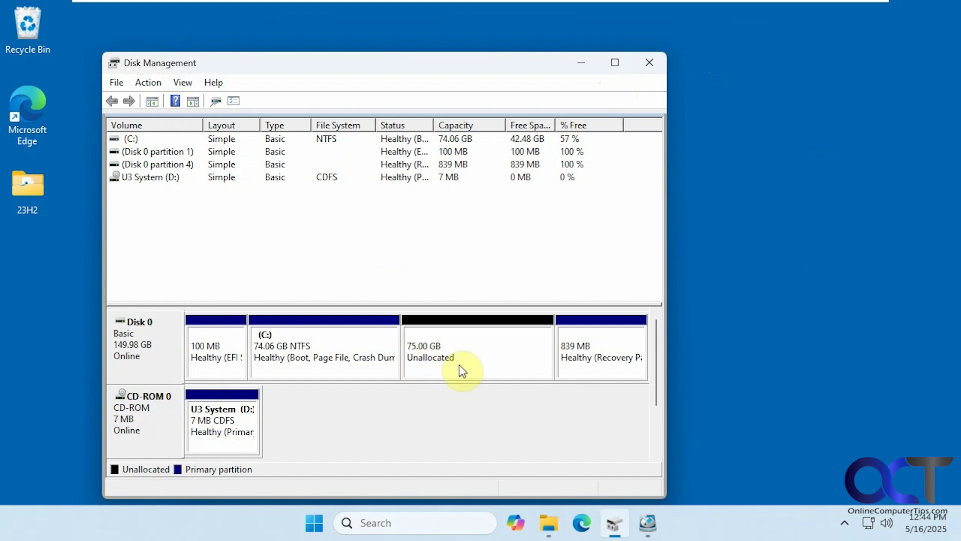
Extend C: with all 76800 MB of unallocated space, growing it to 149.06 GB
{"action": "right_click", "coordinate": [355, 354]}
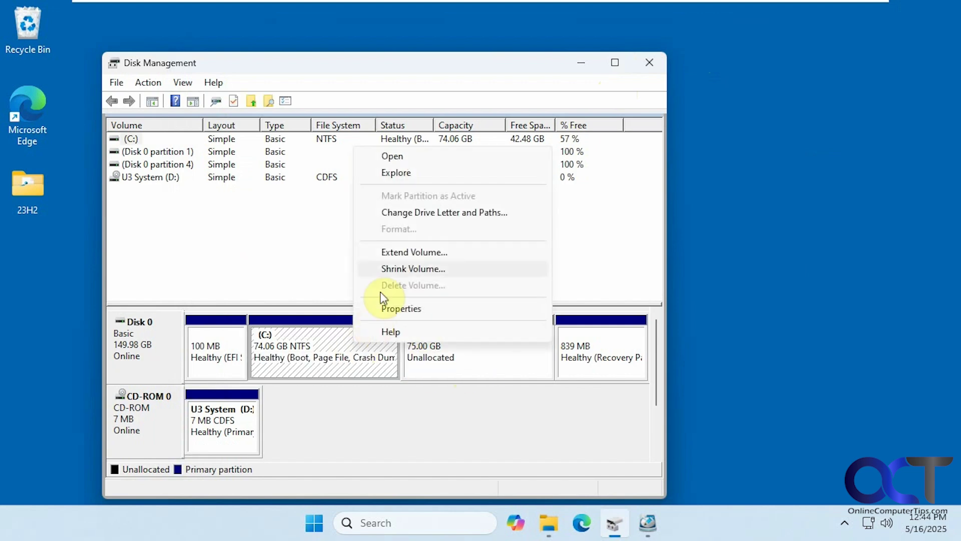
{"action": "left_click", "coordinate": [390, 252]}
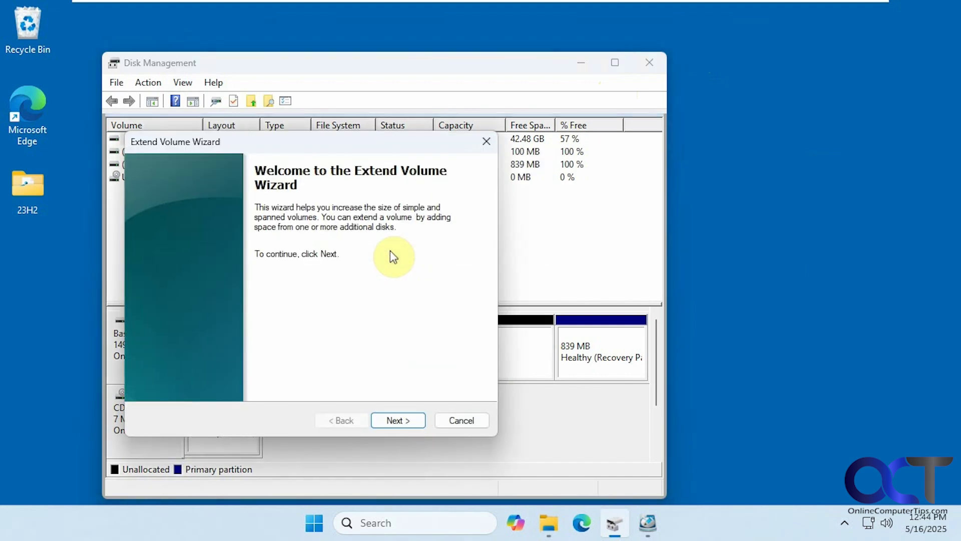
{"action": "left_click", "coordinate": [404, 421]}
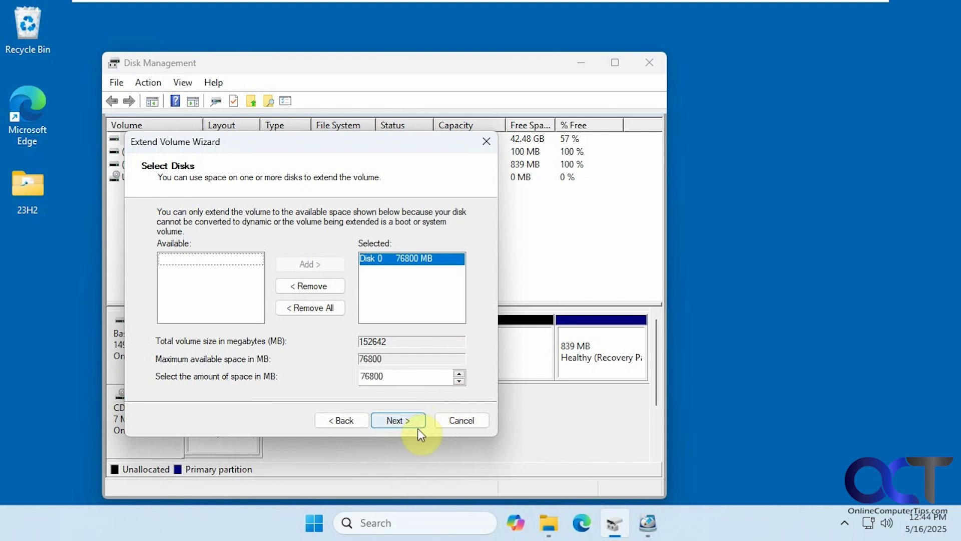
{"action": "left_click", "coordinate": [407, 421]}
{"action": "left_click", "coordinate": [407, 421]}
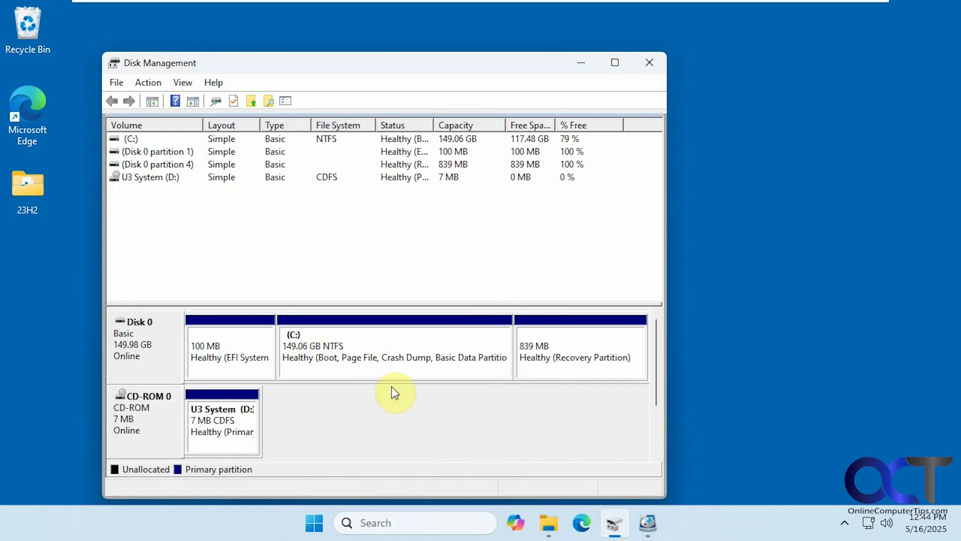
{"action": "left_click", "coordinate": [315, 522]}
Launch Active@ Disk Image, continue with the evaluation copy and open the Clone Disk Wizard
{"action": "left_click", "coordinate": [352, 414]}
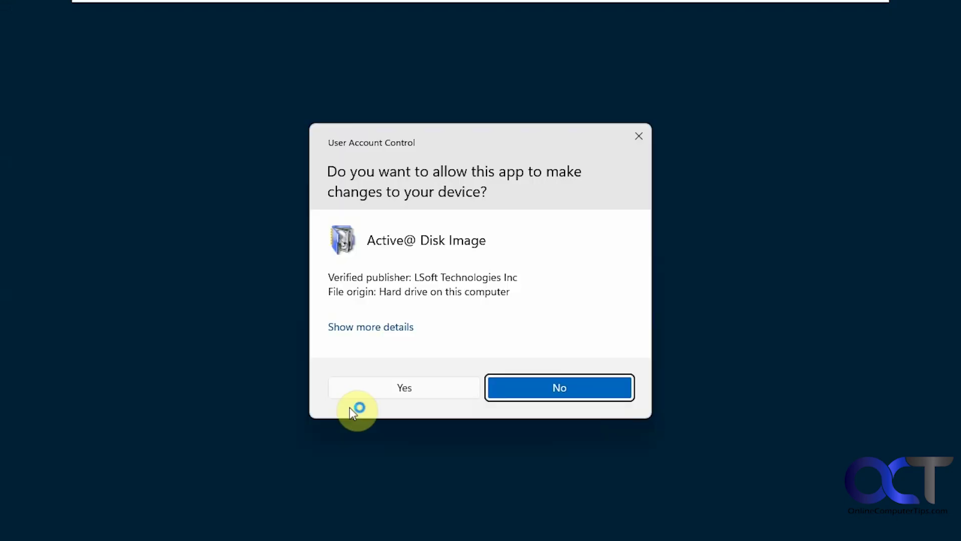
{"action": "left_click", "coordinate": [452, 386]}
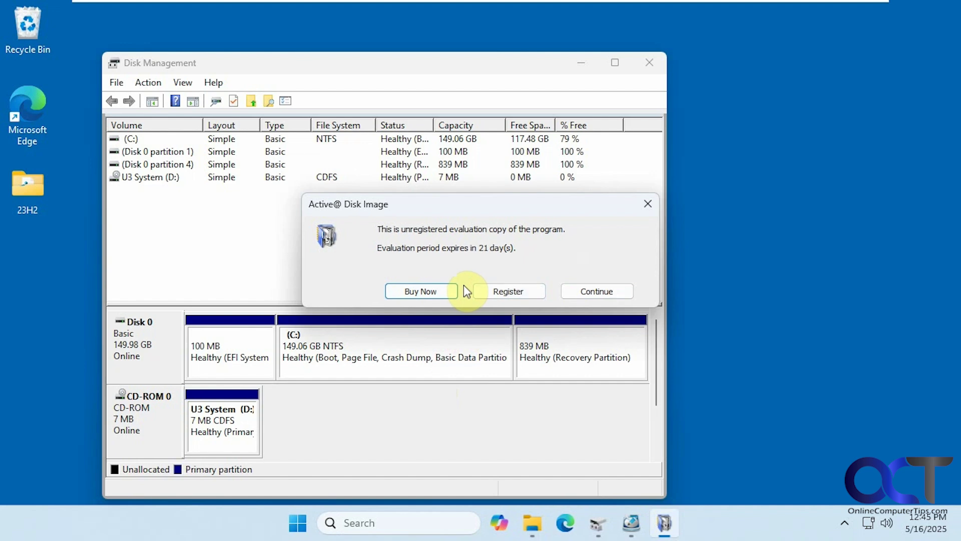
{"action": "left_click", "coordinate": [620, 290]}
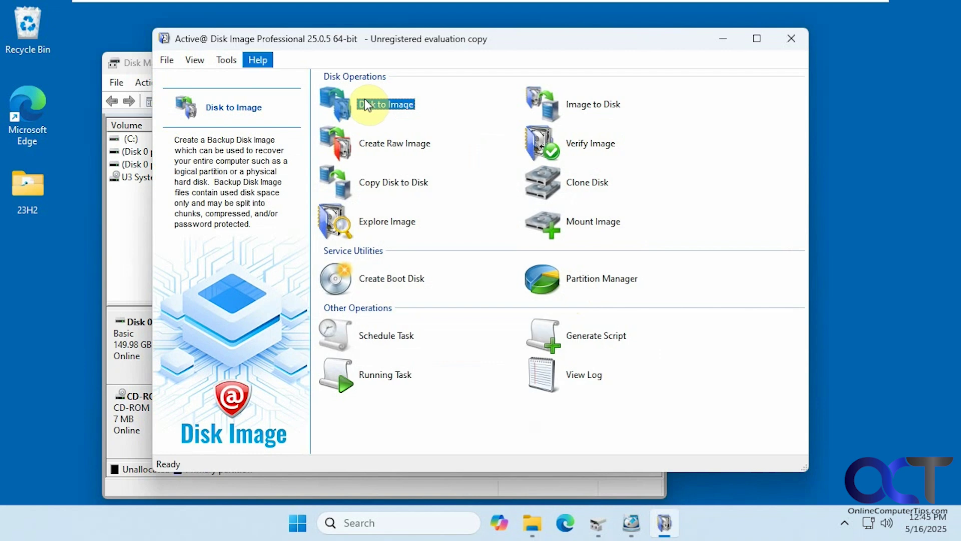
{"action": "double_click", "coordinate": [581, 186]}
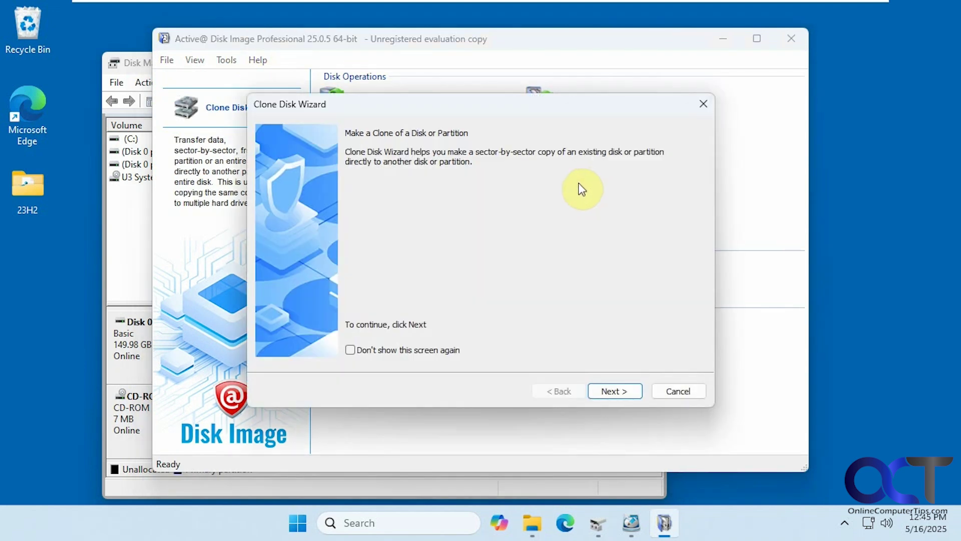